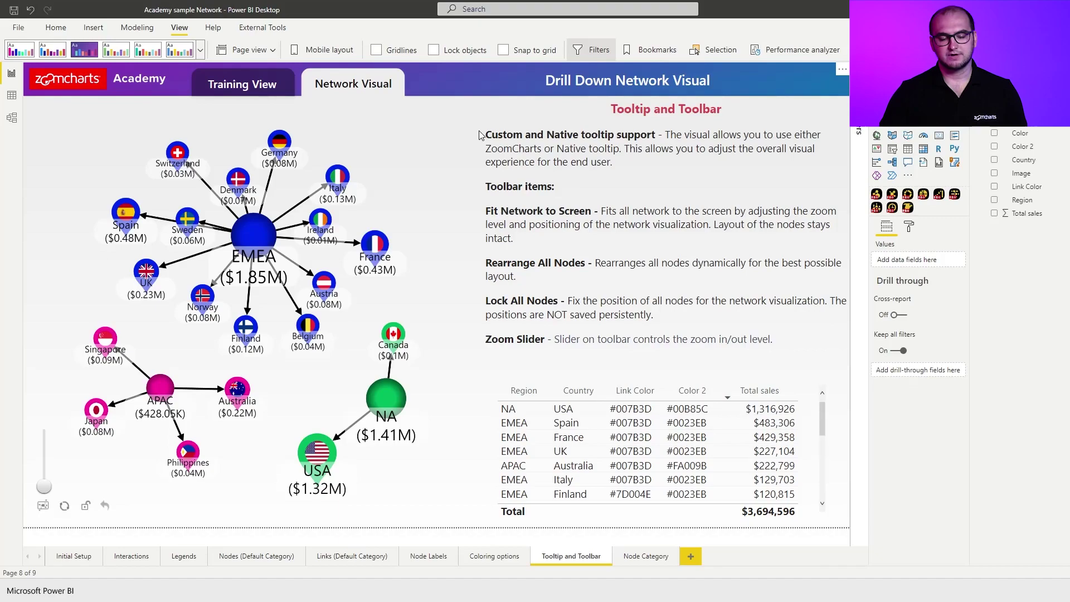
Add a Drill Down Network PRO visual to the Training View page and enlarge it.
ctrl+click(276, 95)
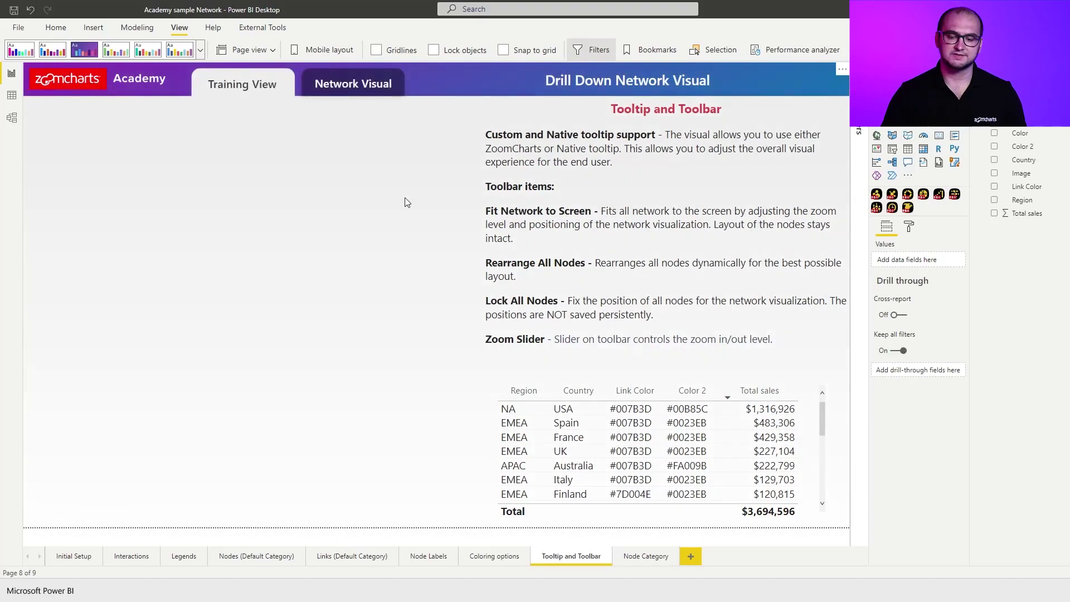
click(877, 194)
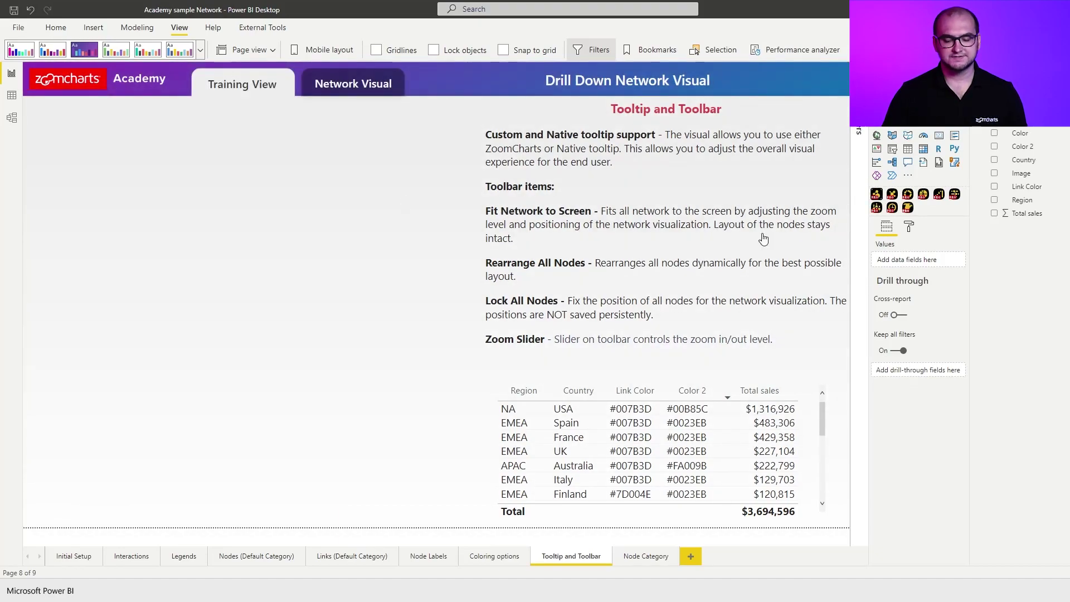
drag(279, 319, 477, 516)
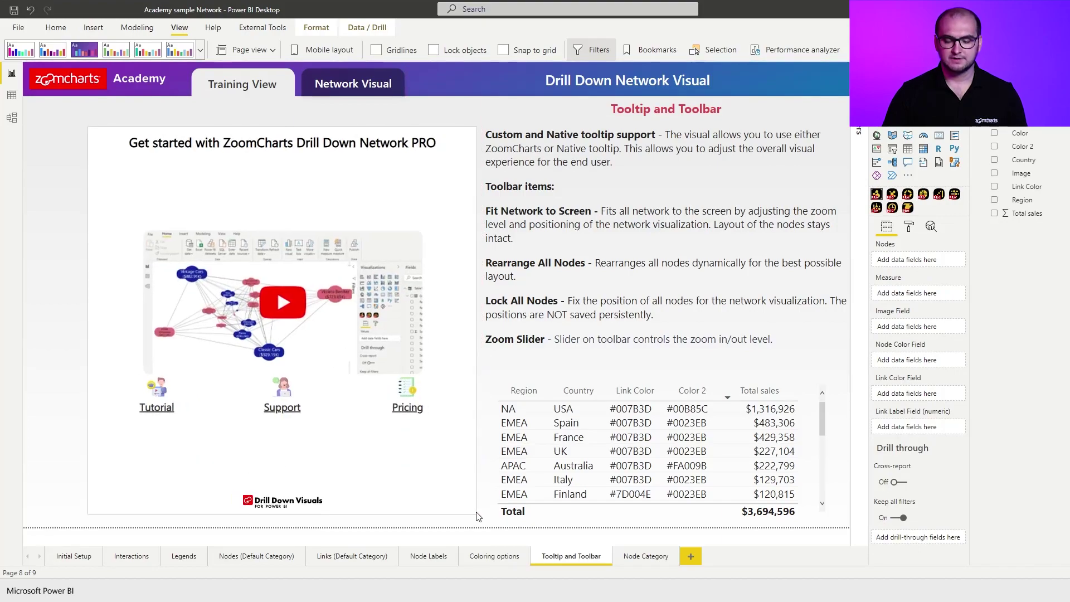
click(910, 226)
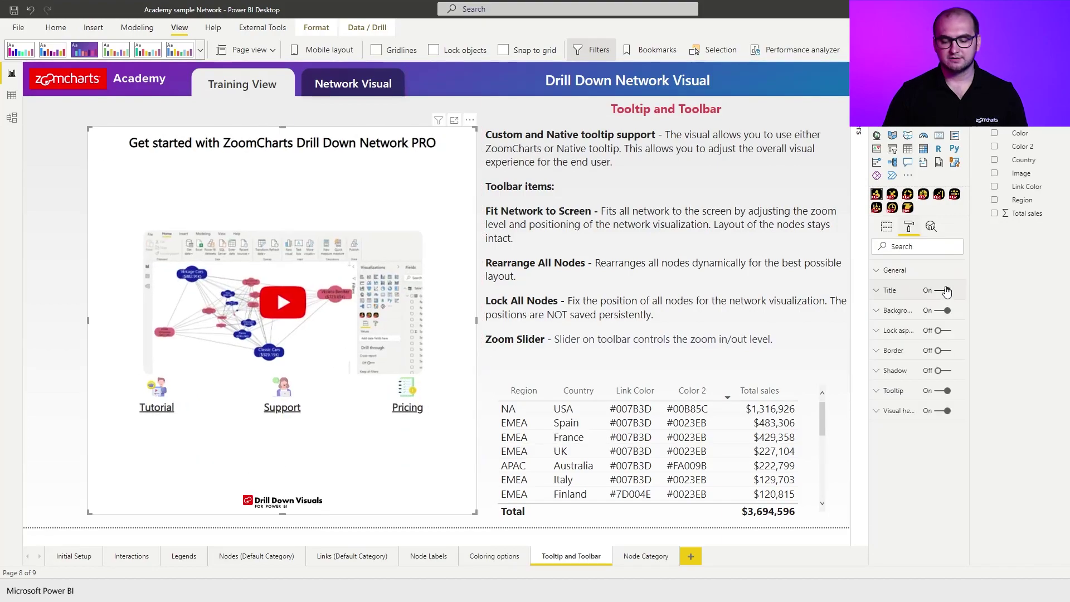
click(886, 226)
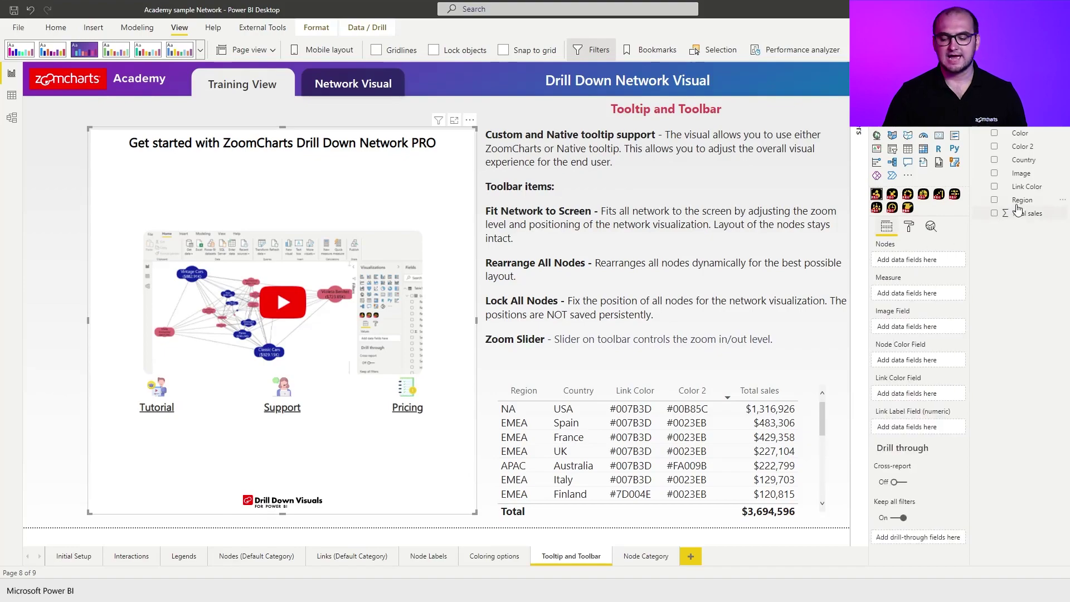
Use Region and Country as network nodes with Total sales as the measure.
drag(1023, 201, 910, 266)
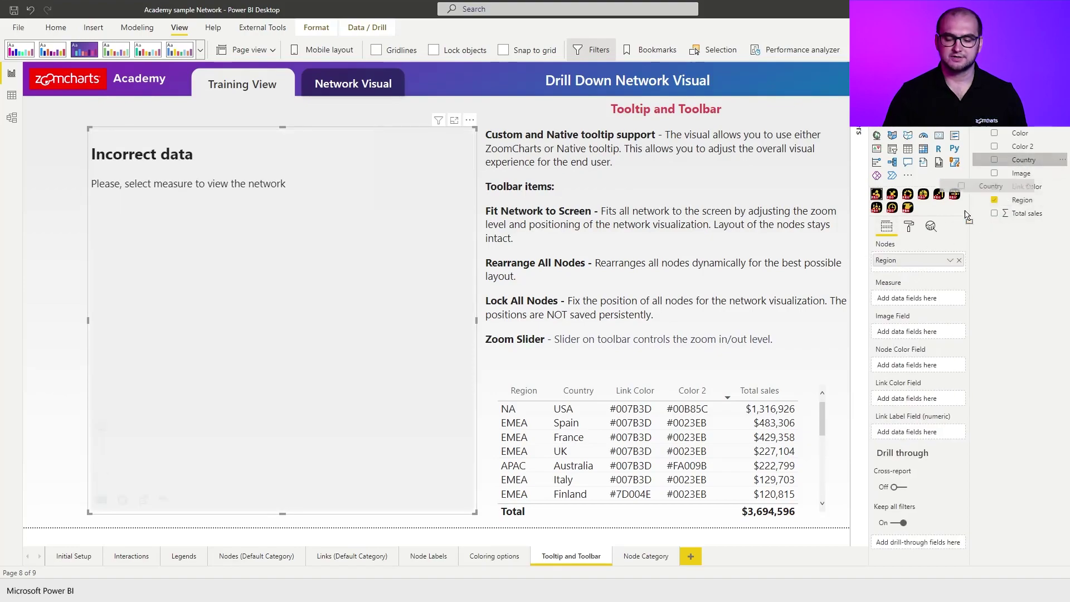
drag(1023, 160, 919, 271)
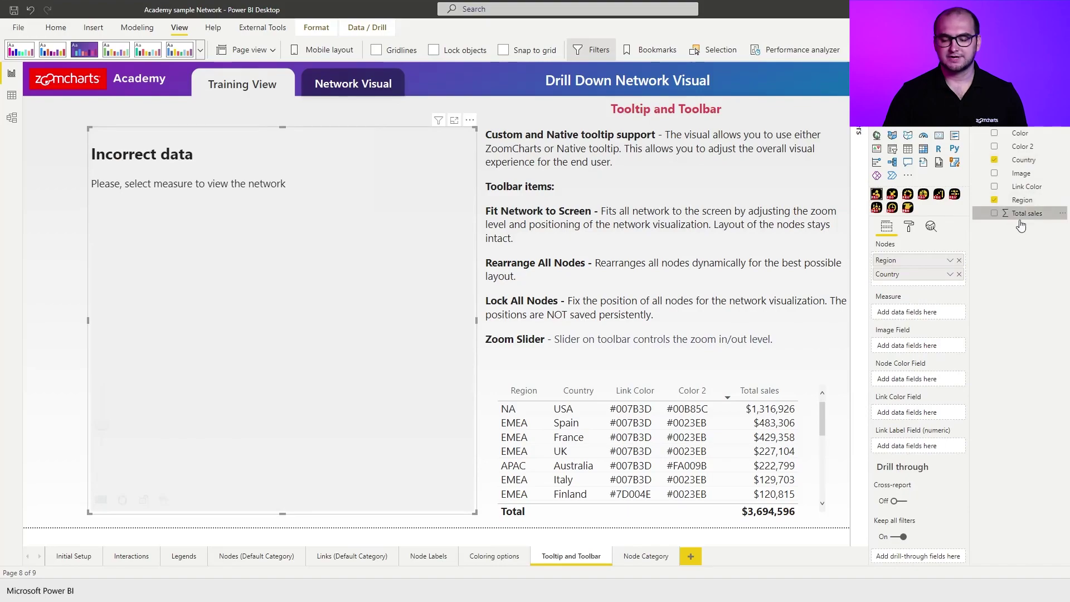
drag(1026, 213, 926, 316)
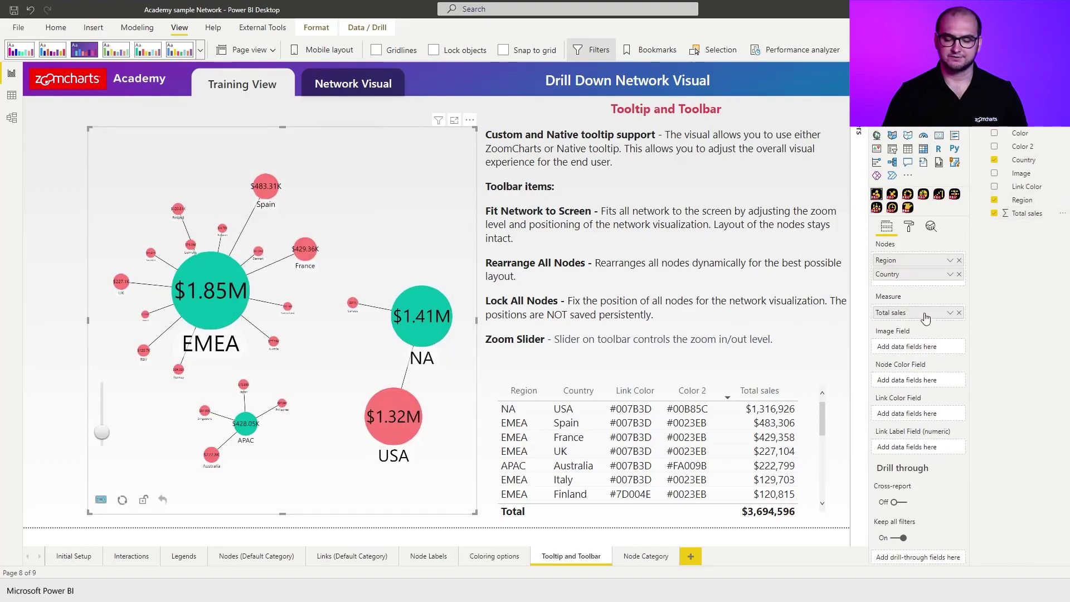
Turn on the network visual's Tooltip Settings and show the Tooltip Type choices.
click(913, 228)
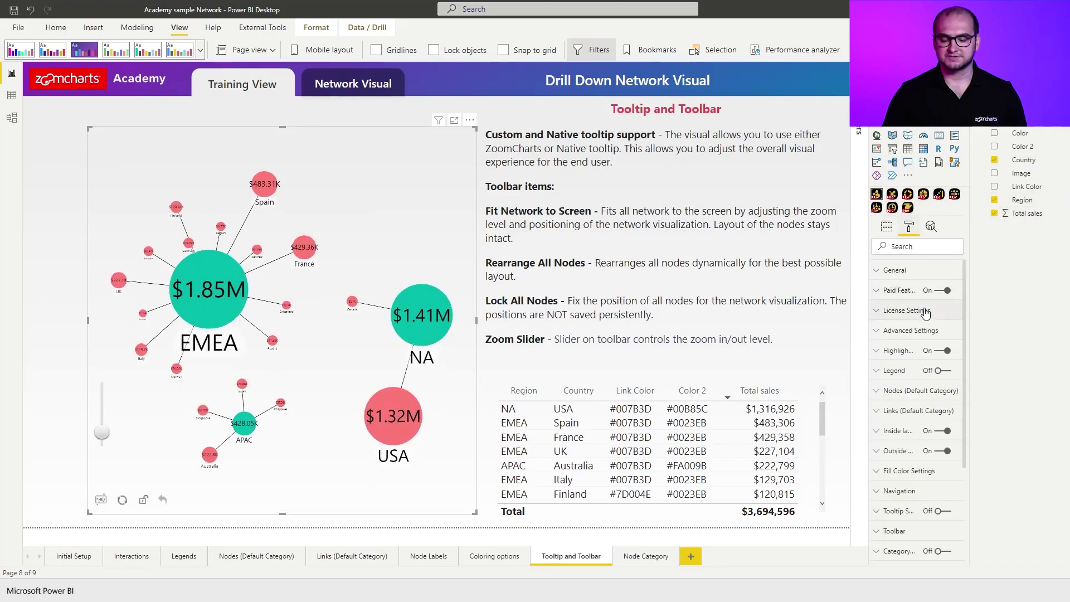
click(942, 455)
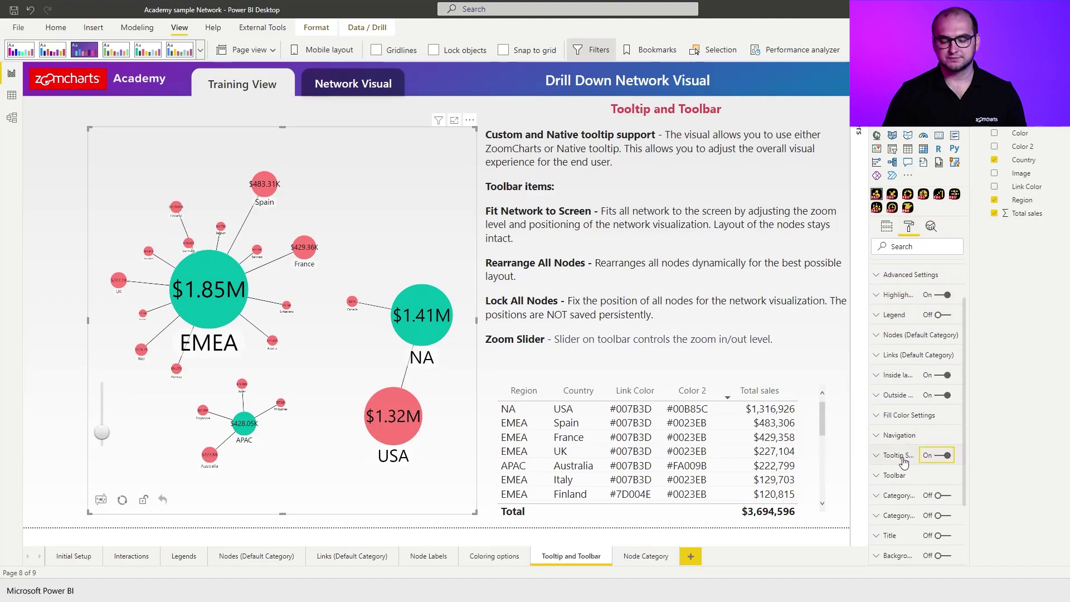
click(901, 456)
scroll(920, 395, down, 1)
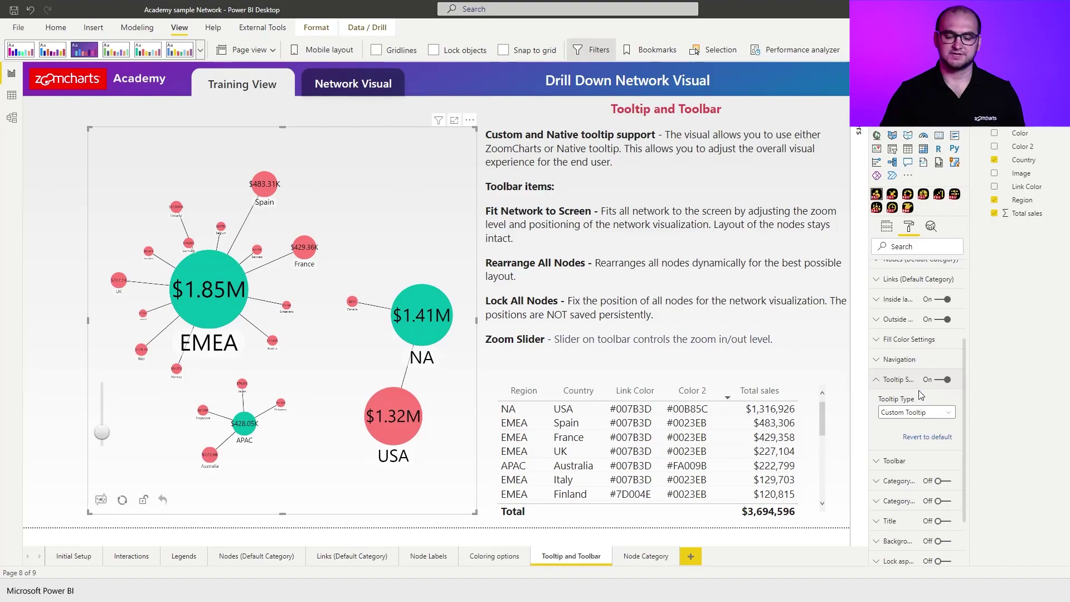
click(933, 412)
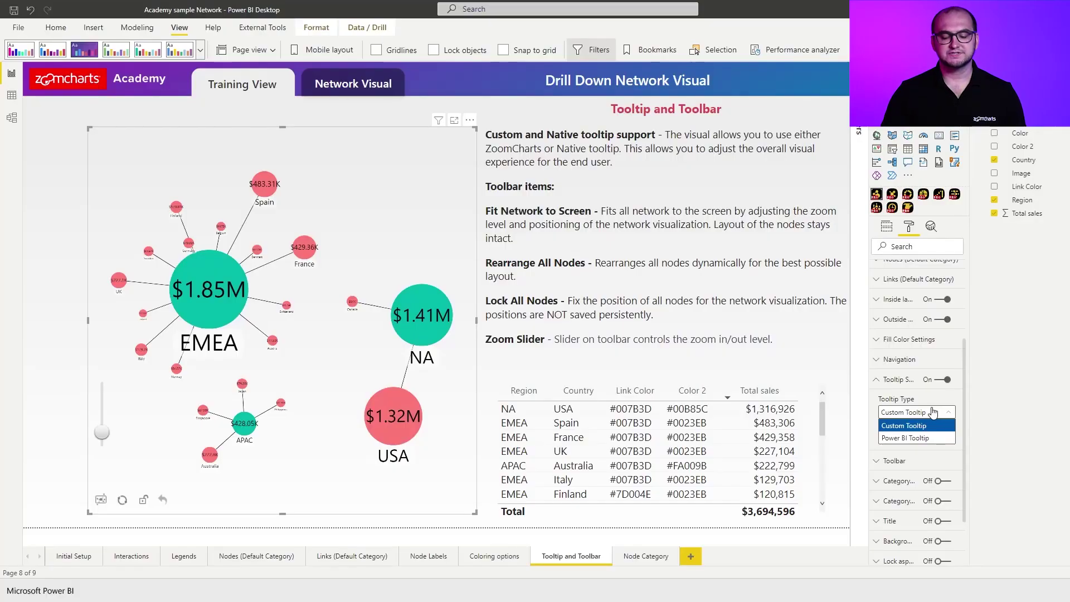
Keep Custom Tooltip, collapse EMEA from its tooltip, then undo to restore its countries.
click(934, 411)
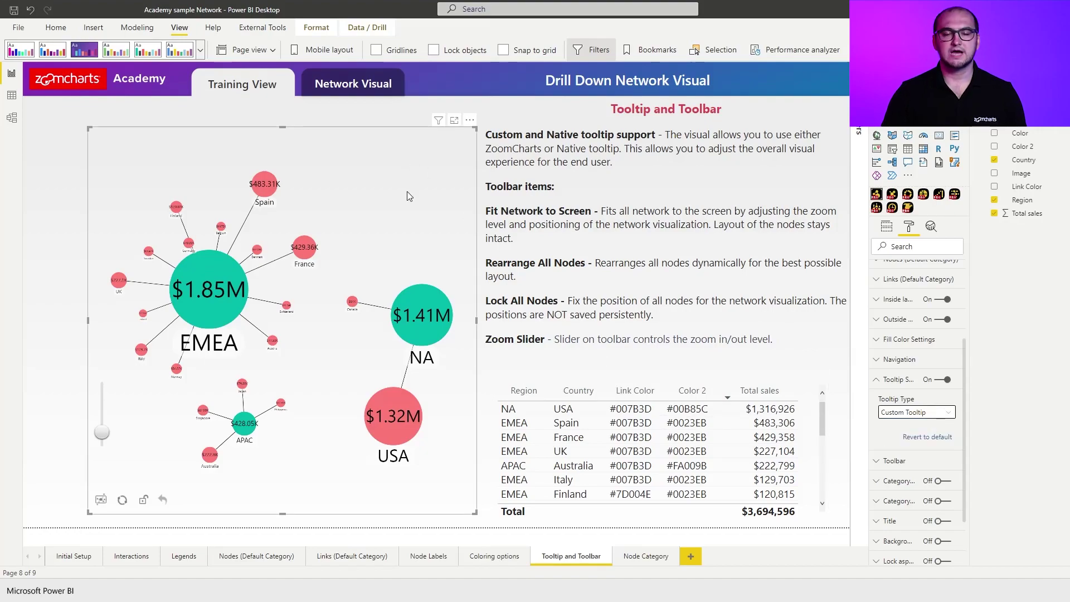
click(233, 281)
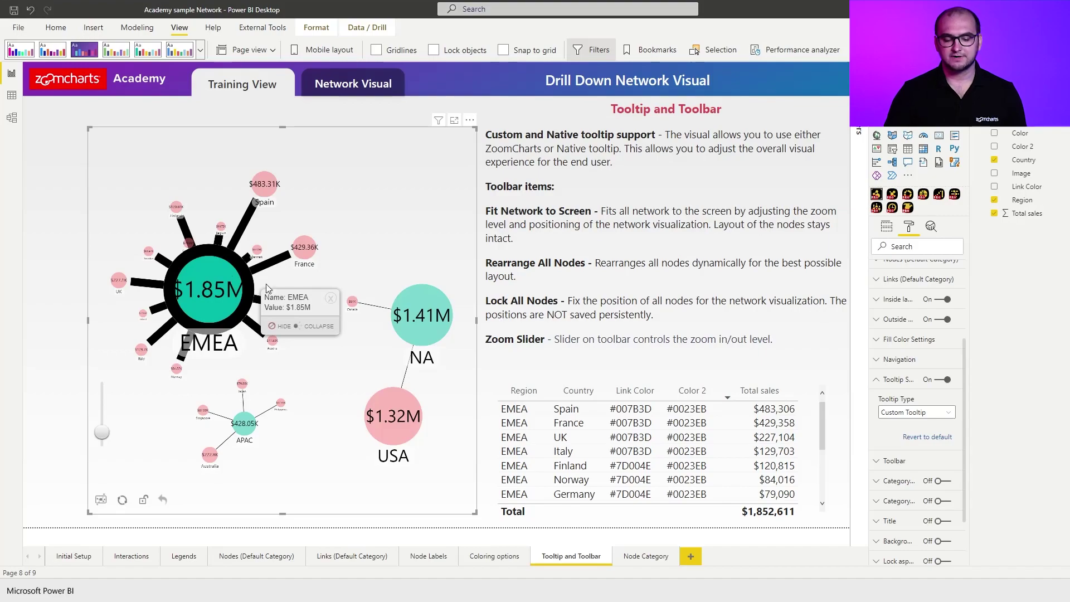
click(313, 326)
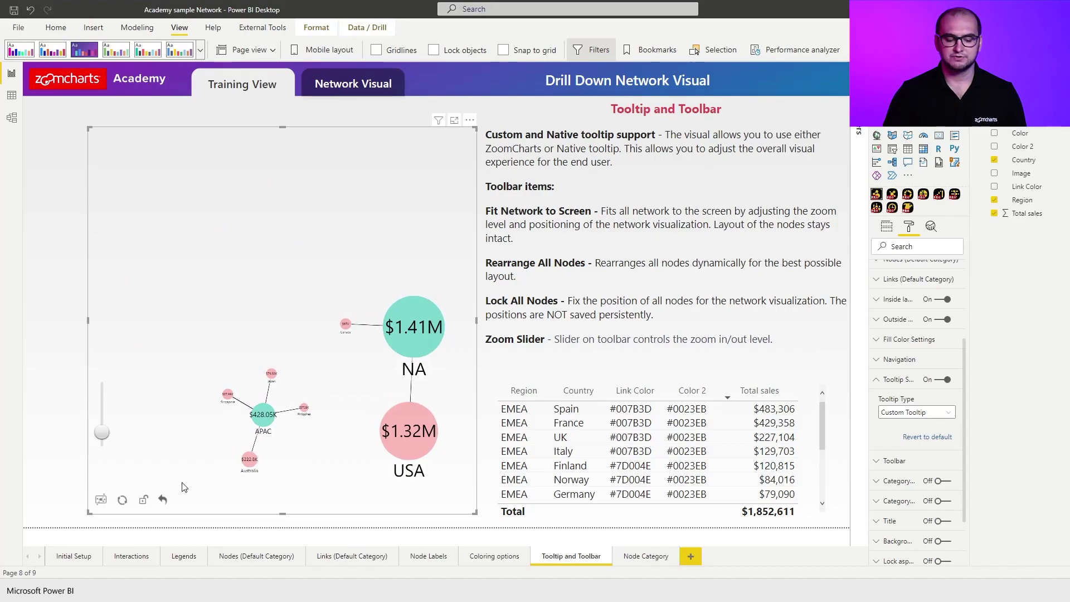
click(163, 501)
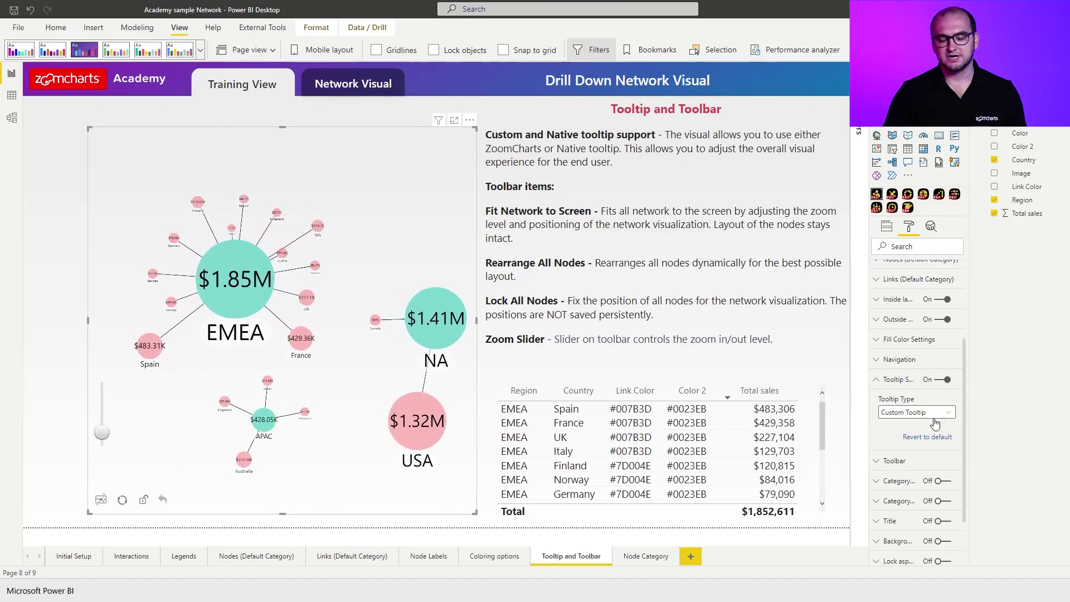
click(906, 413)
Switch the tooltip type to Power BI Tooltip and review the Tooltip card's Type, Page and text options.
click(909, 439)
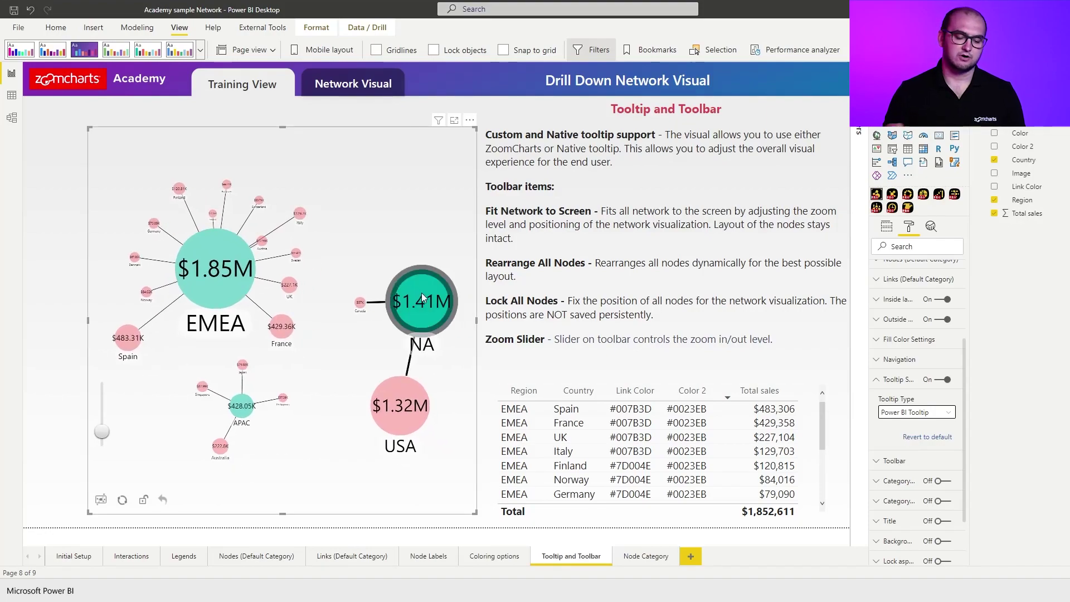
mouse_move(422, 295)
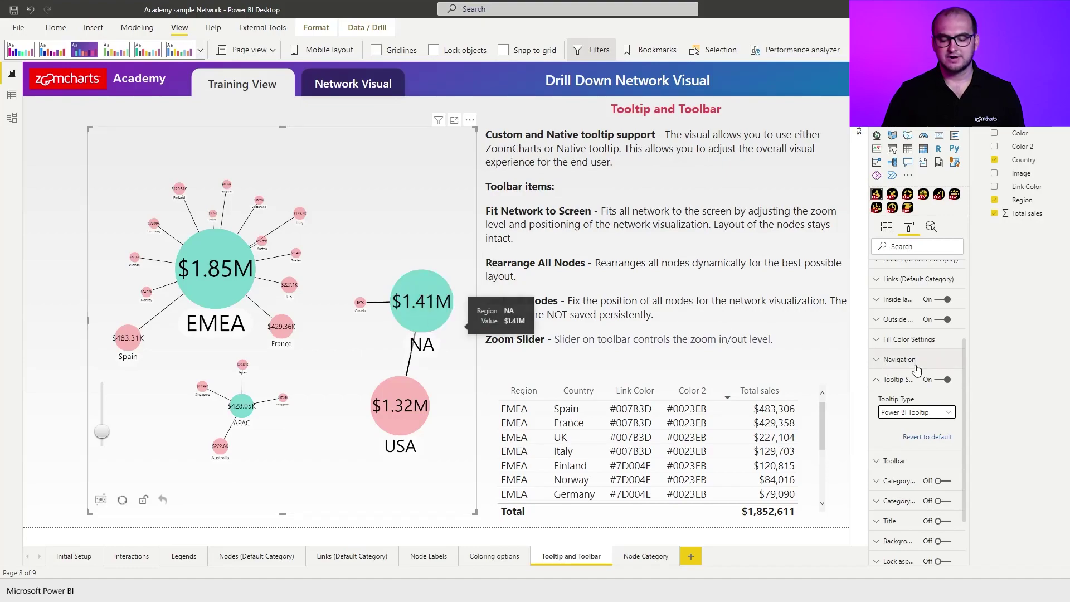
scroll(911, 369, down, 1)
scroll(911, 369, down, 1)
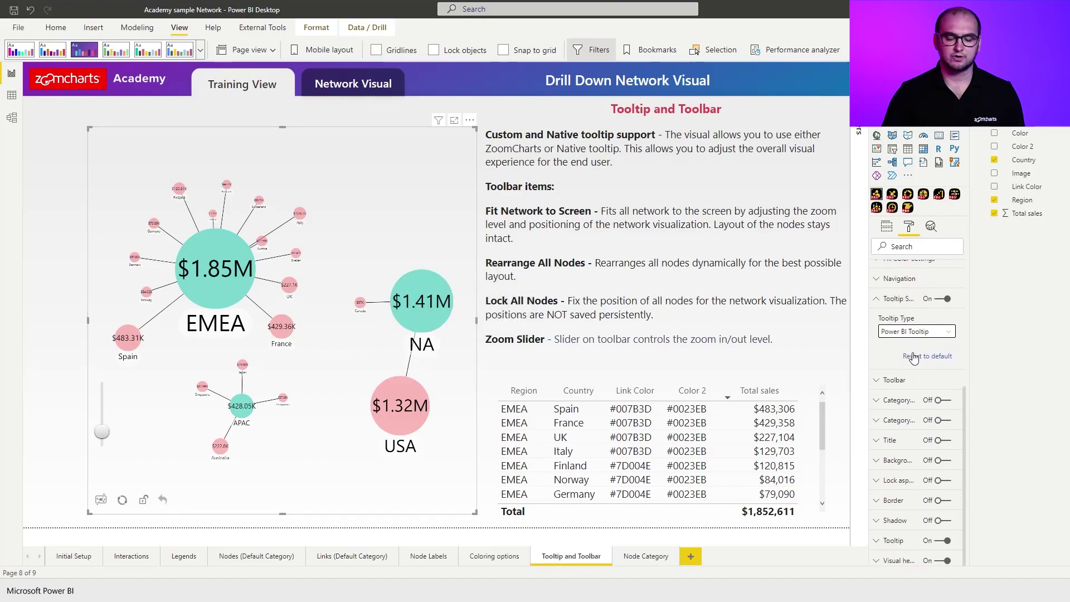
click(893, 541)
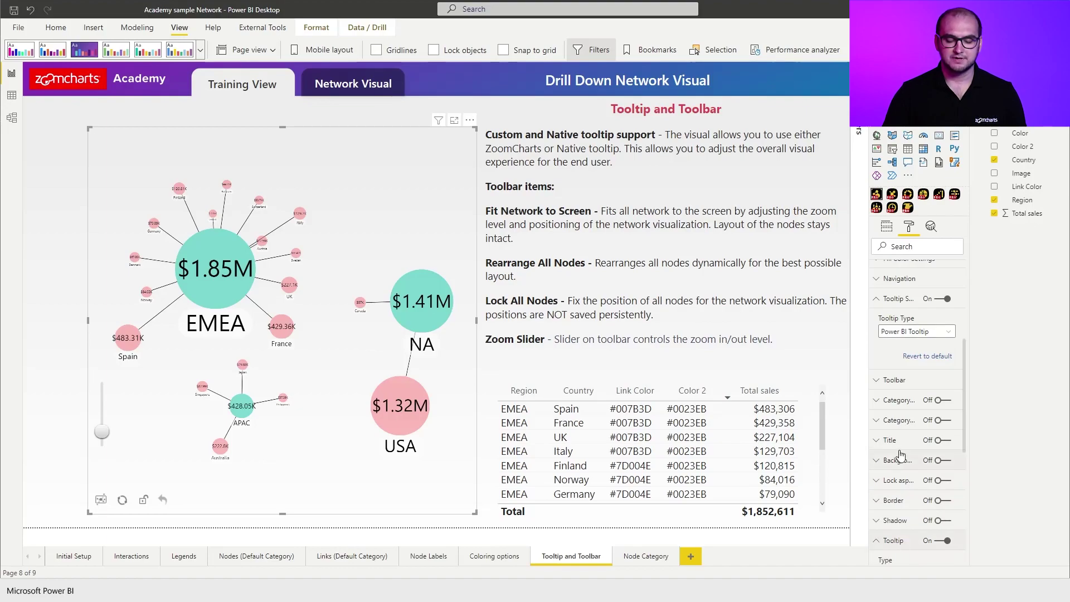
scroll(914, 457, down, 5)
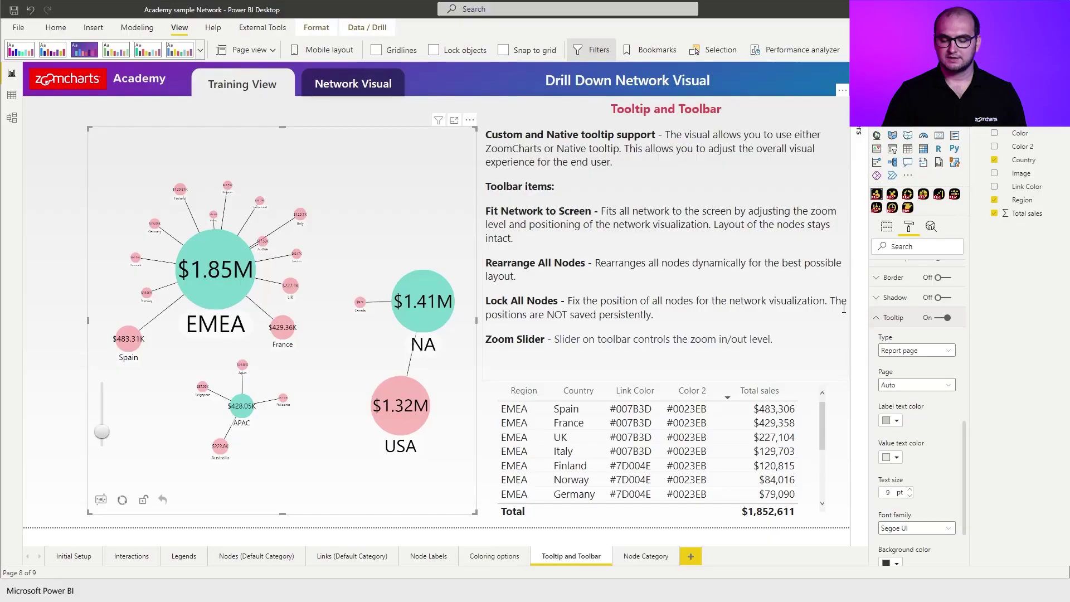
click(881, 318)
scroll(903, 390, up, 5)
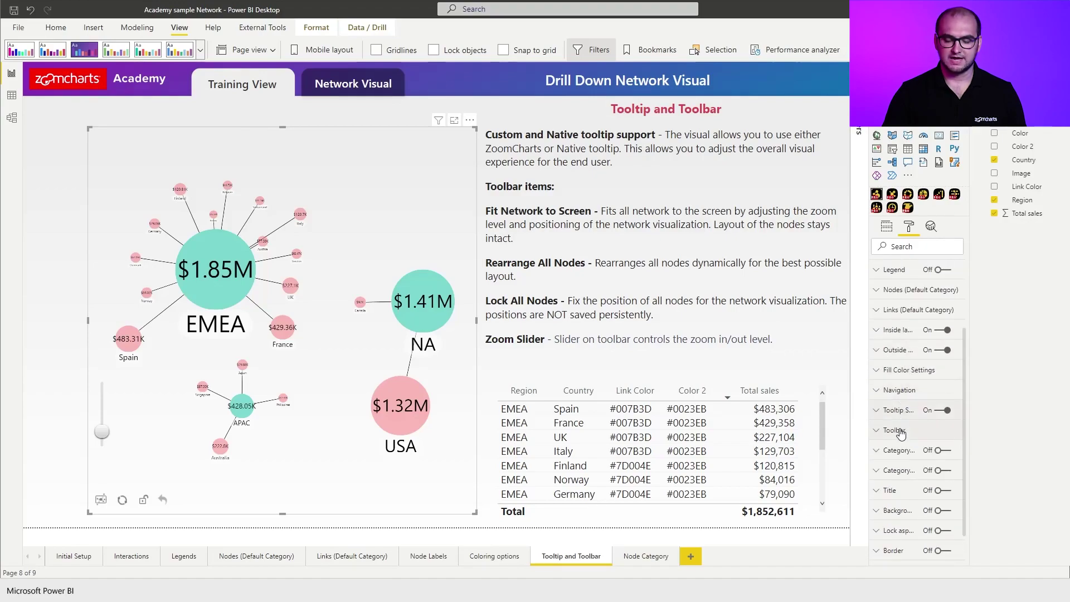
Expand the Toolbar options, leaving Dark Mode off, and zoom the network in with the slider.
click(901, 430)
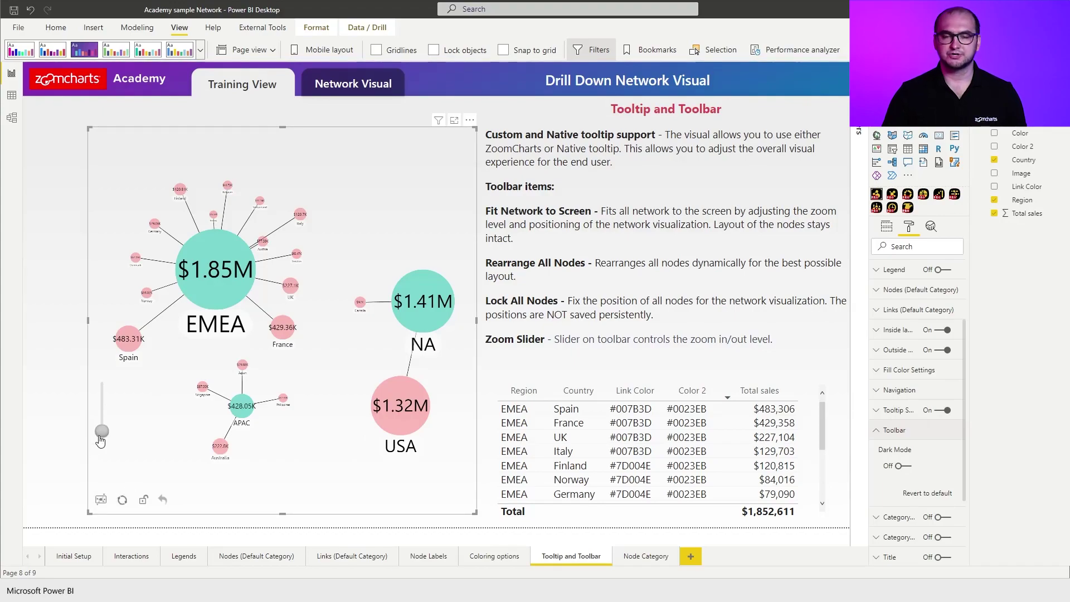
drag(101, 441, 100, 411)
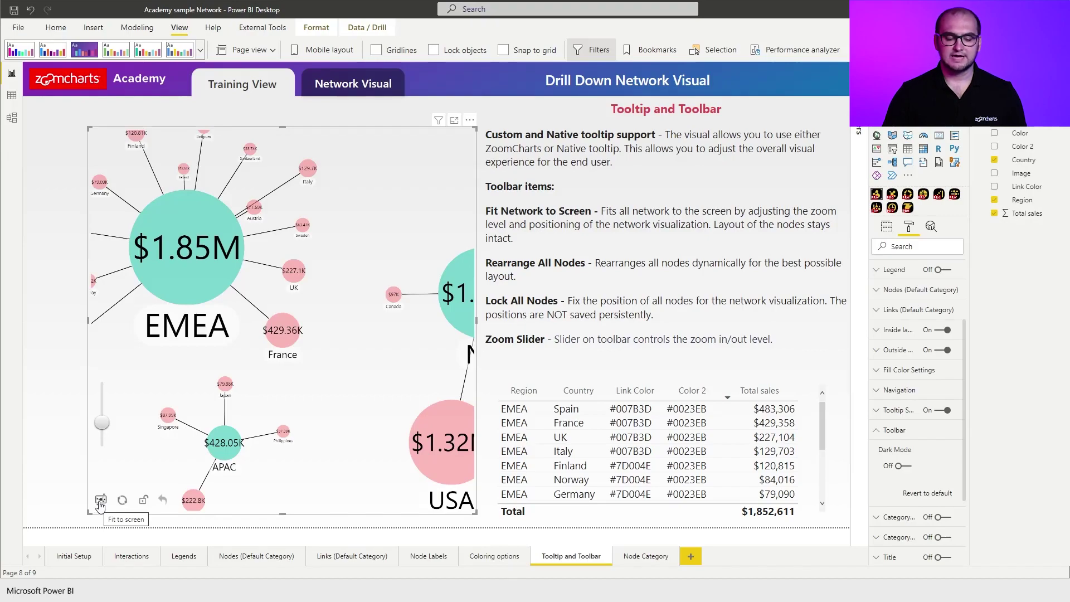
Fit the whole network into the visual and clear the selection so all regions total $3,694,596.
click(100, 501)
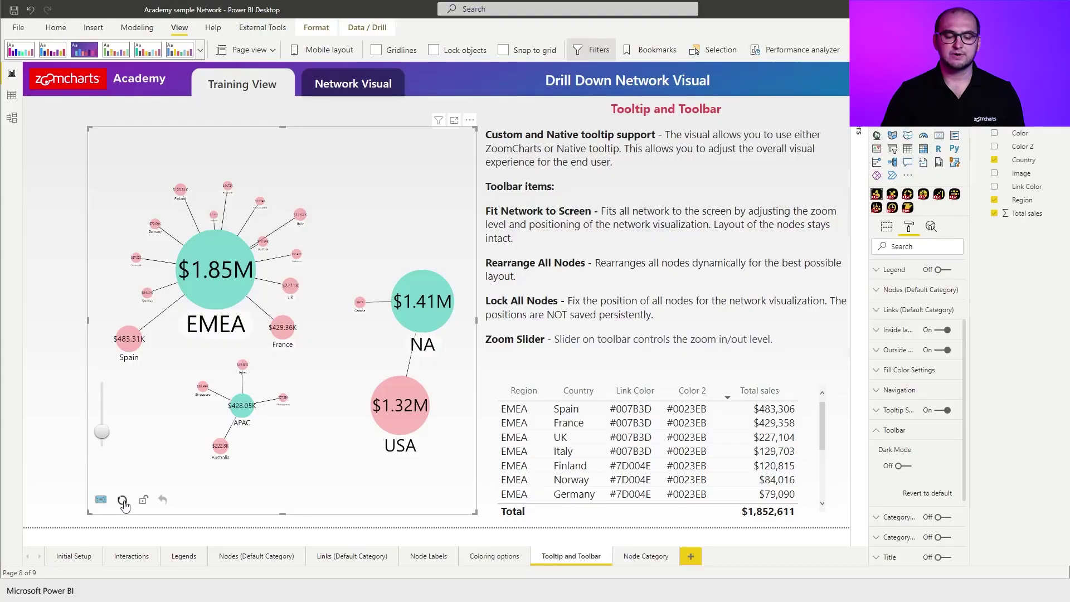
click(150, 440)
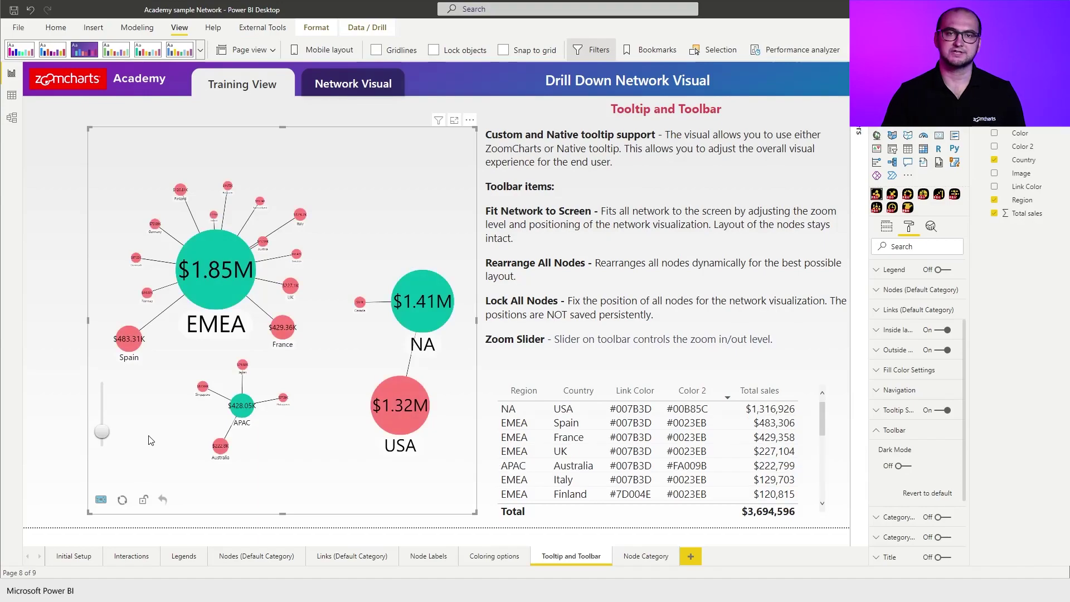
Move EMEA to the lower middle, rearrange all nodes, and clear the selection.
drag(203, 272, 343, 437)
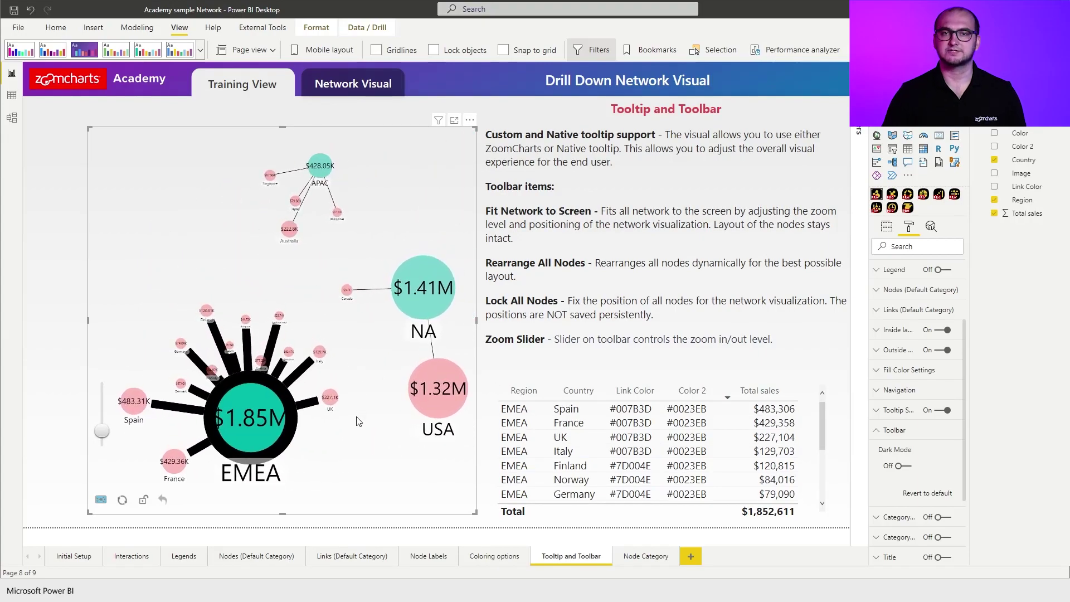
click(122, 499)
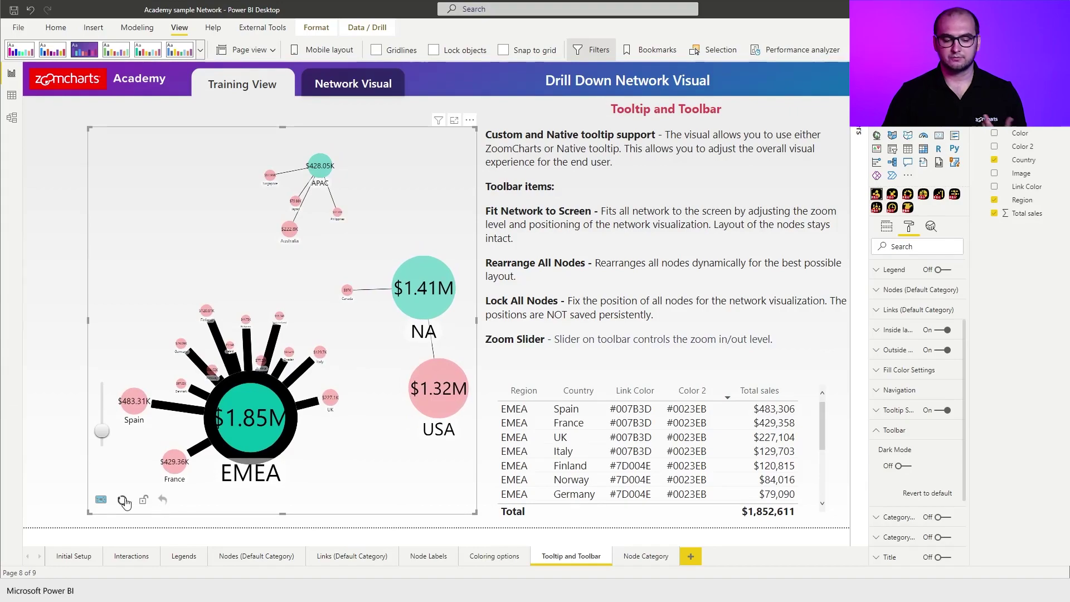
click(215, 430)
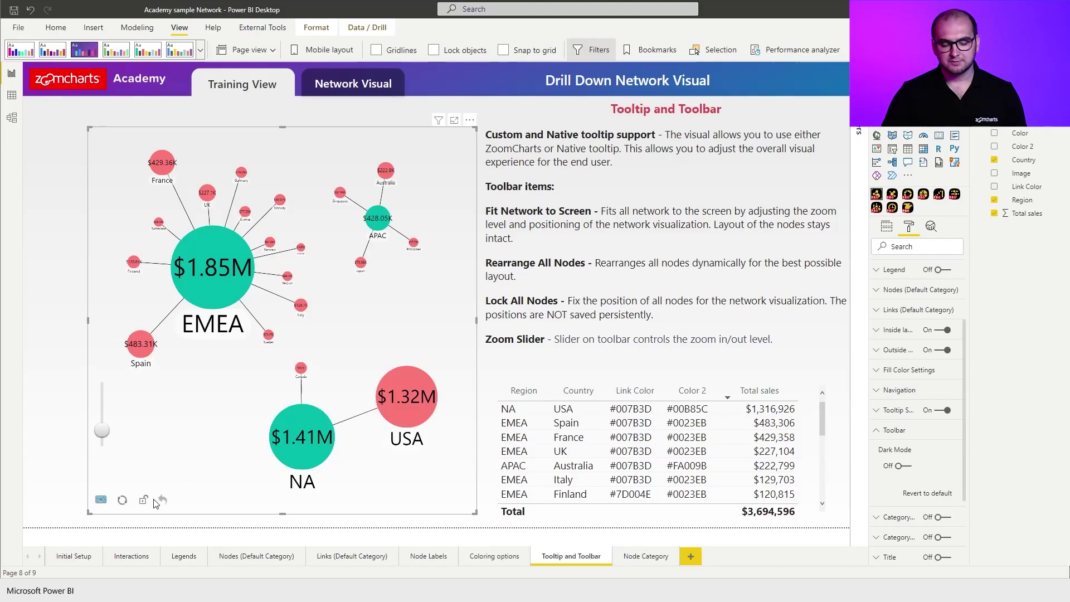
Select then deselect EMEA to filter and unfilter the table, and move EMEA lower.
click(218, 249)
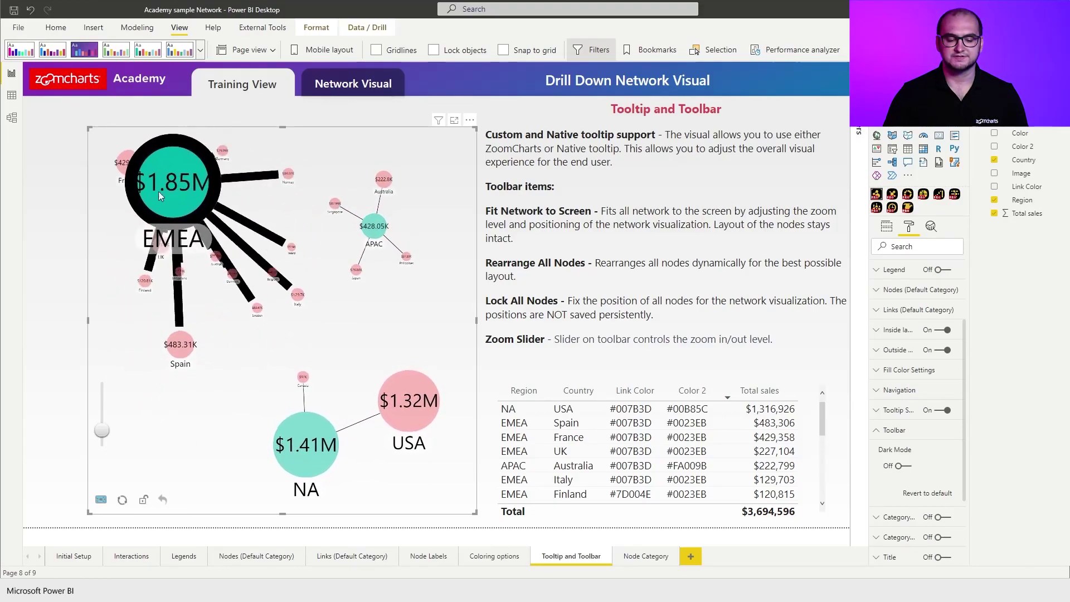
mouse_move(199, 231)
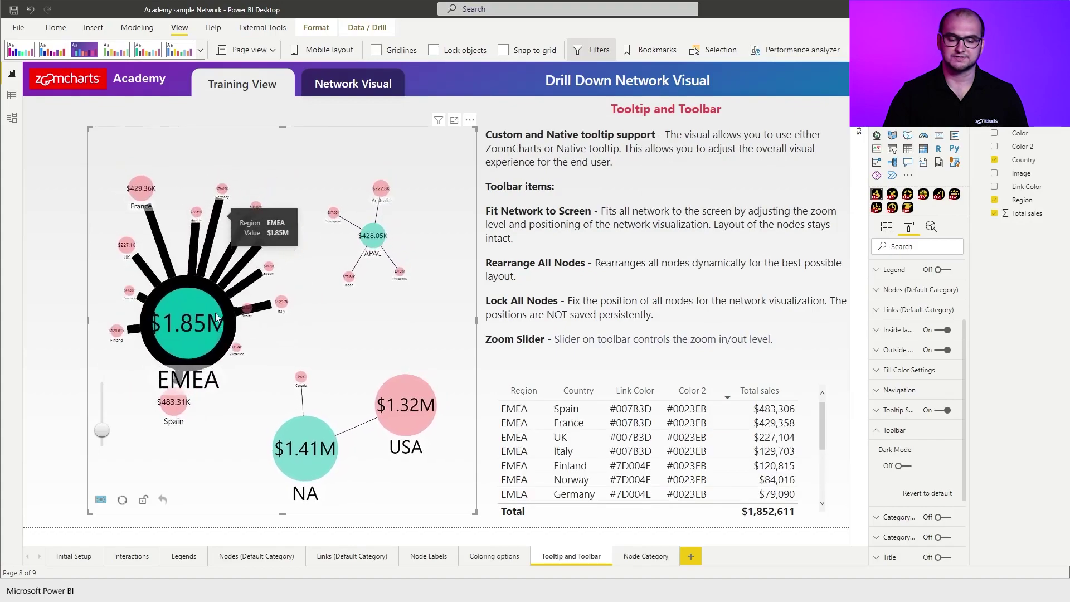
click(248, 362)
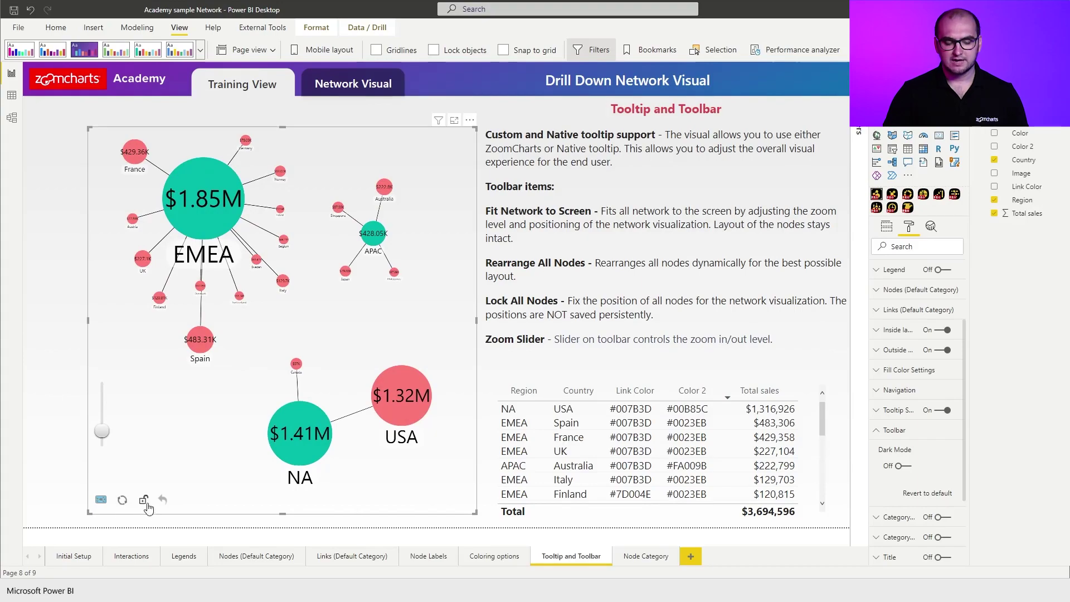
drag(203, 208, 176, 394)
Deselect the EMEA node so the table shows all regions totalling $3,694,596.
click(289, 326)
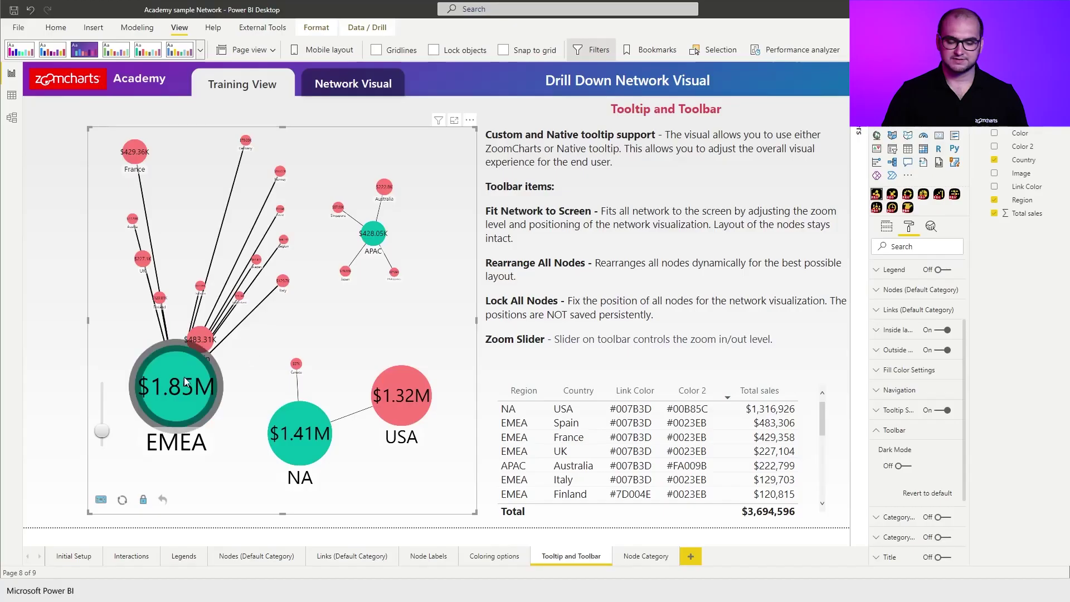
Collapse EMEA, pan the network, restore EMEA, and turn off Lock All Nodes.
click(187, 383)
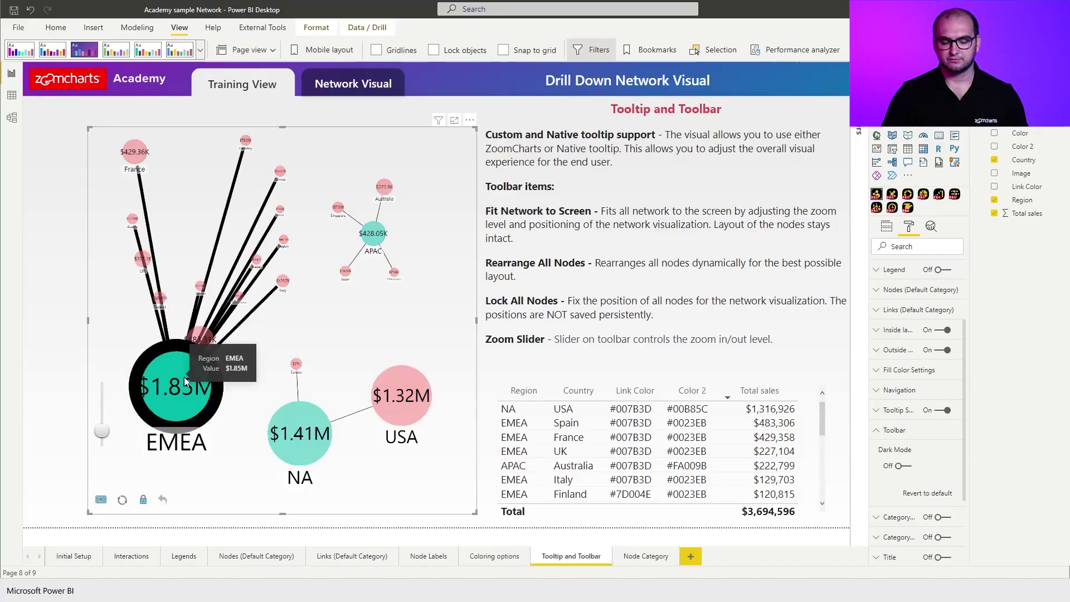
click(289, 424)
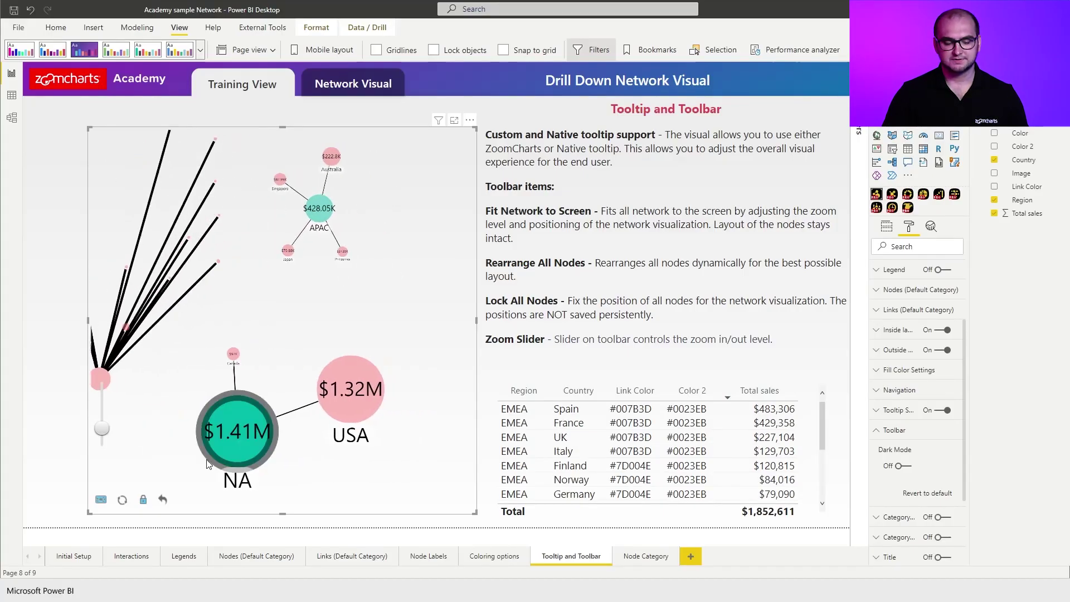
drag(154, 290, 238, 309)
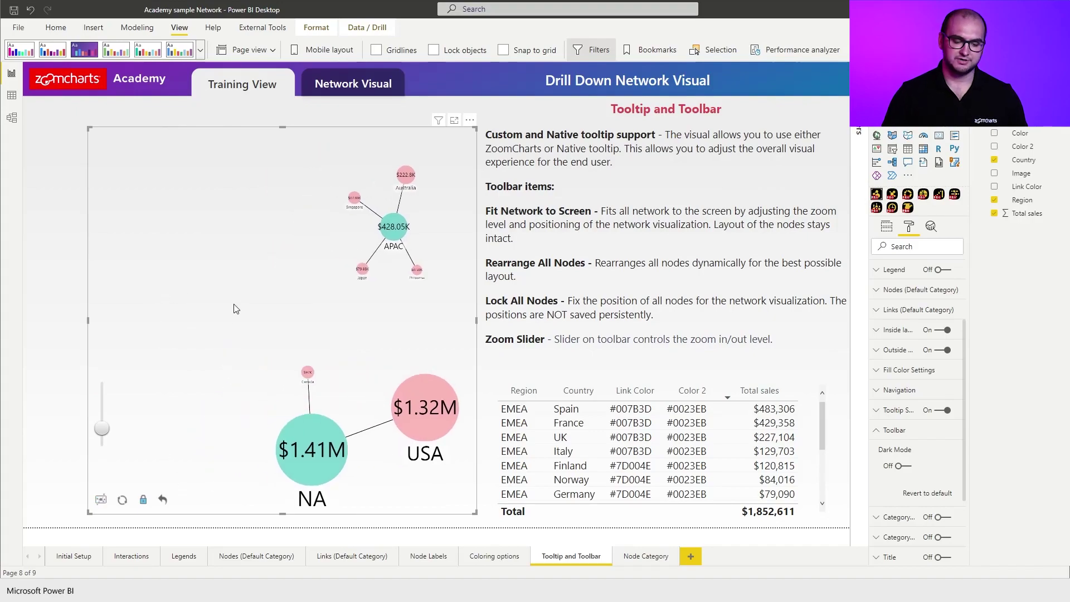
click(164, 500)
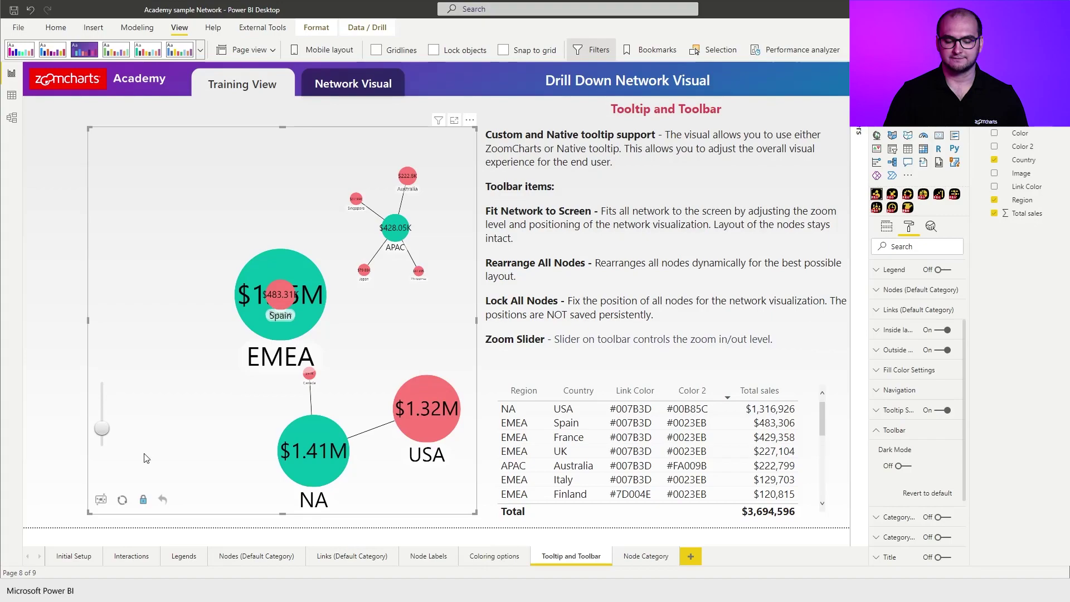
click(146, 496)
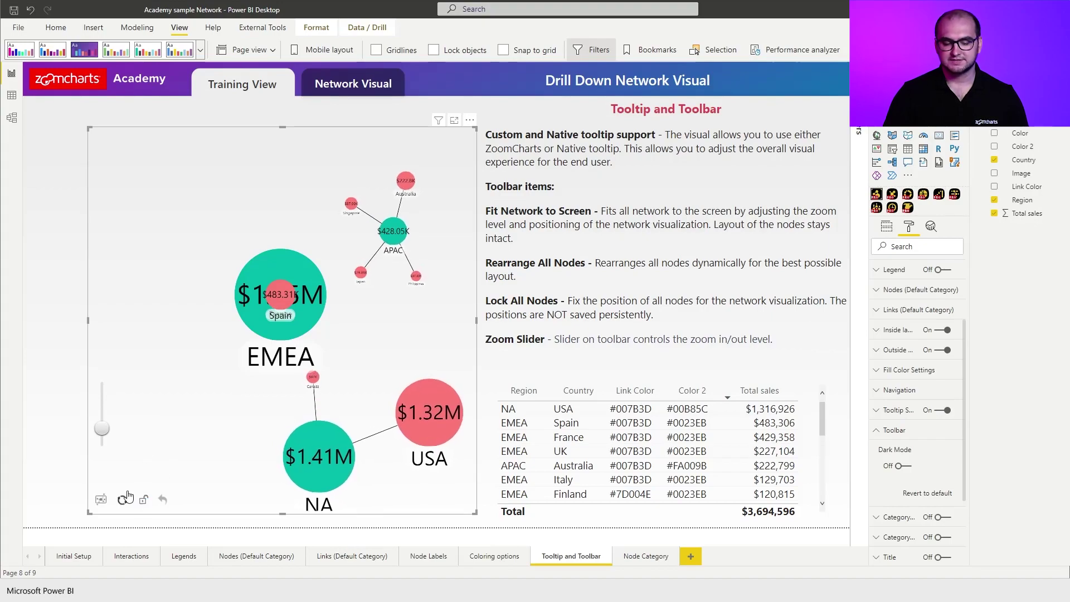